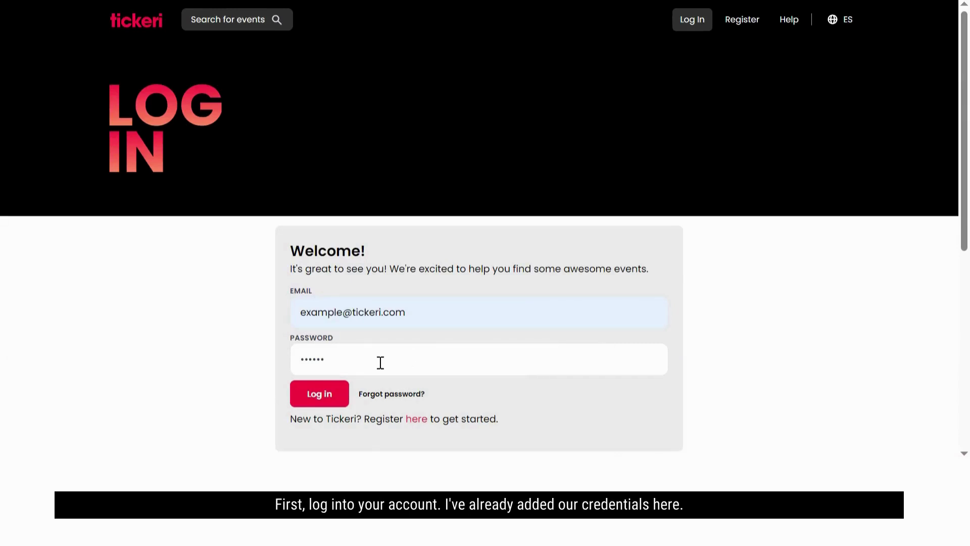
Log into the Tickeri organizer account with the saved credentials.
{"action": "left_click", "coordinate": [318, 398]}
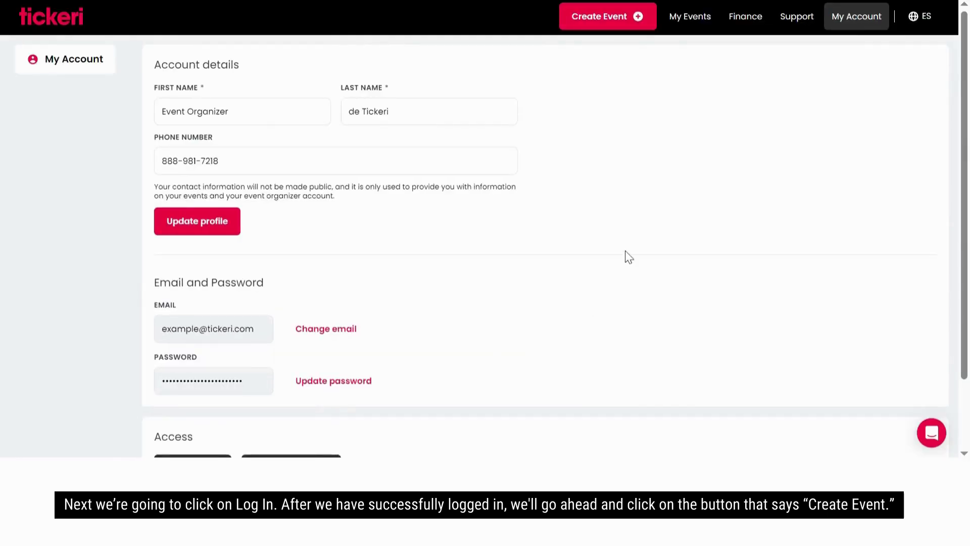
Start a new event named Siente La Music Fest, dated 03/16/2024, doors at 06:00 PM.
{"action": "left_click", "coordinate": [596, 57]}
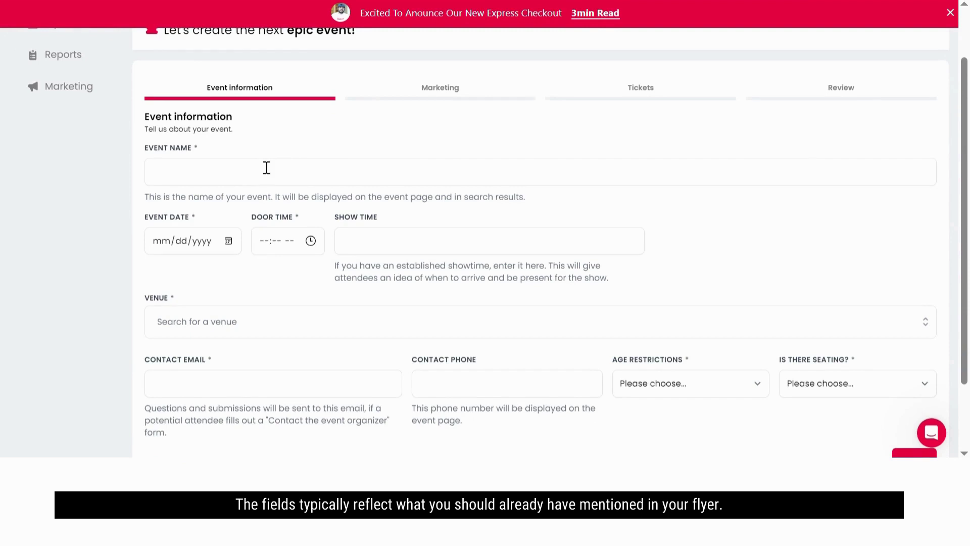
{"action": "left_click_drag", "start_coordinate": [953, 243], "coordinate": [802, 89]}
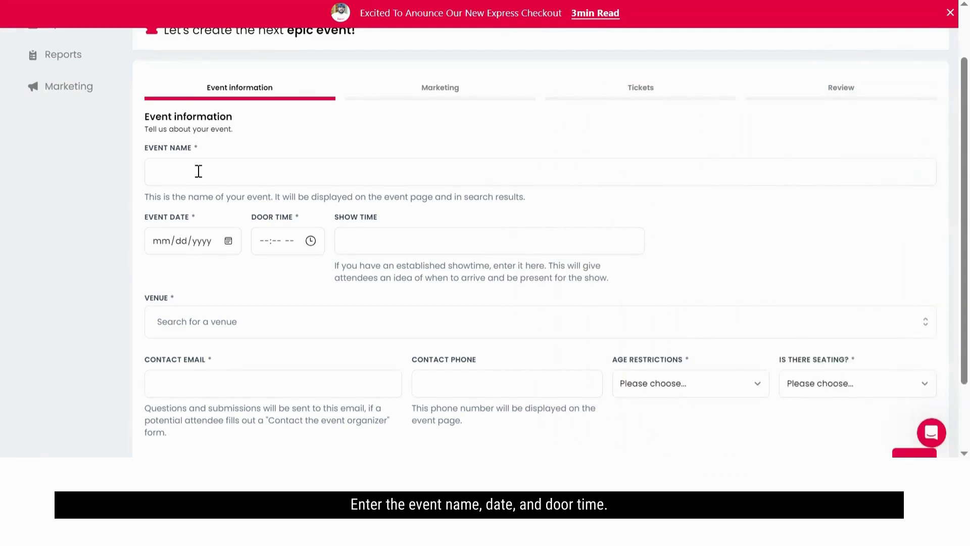
{"action": "left_click", "coordinate": [199, 171]}
{"action": "type", "text": "Sien"}
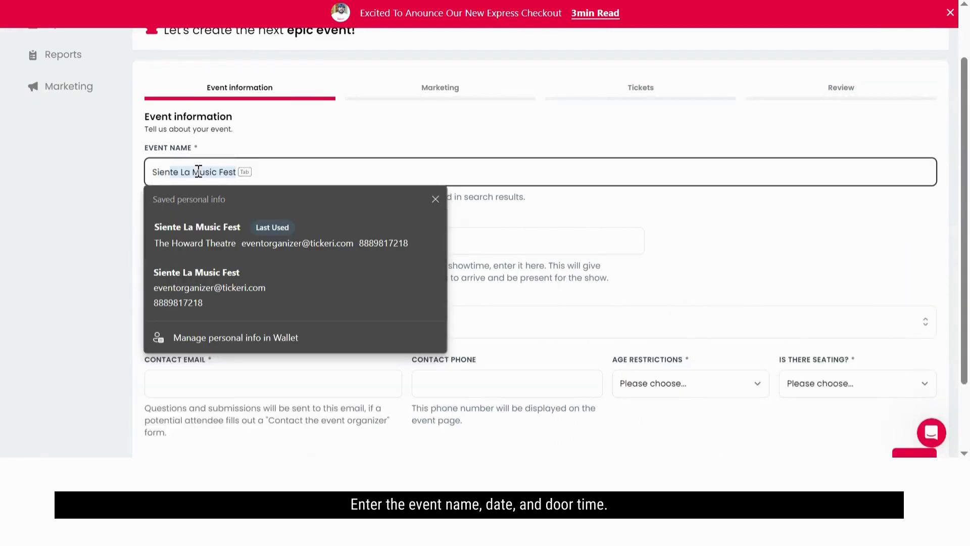
{"action": "type", "text": "te La Musica "}
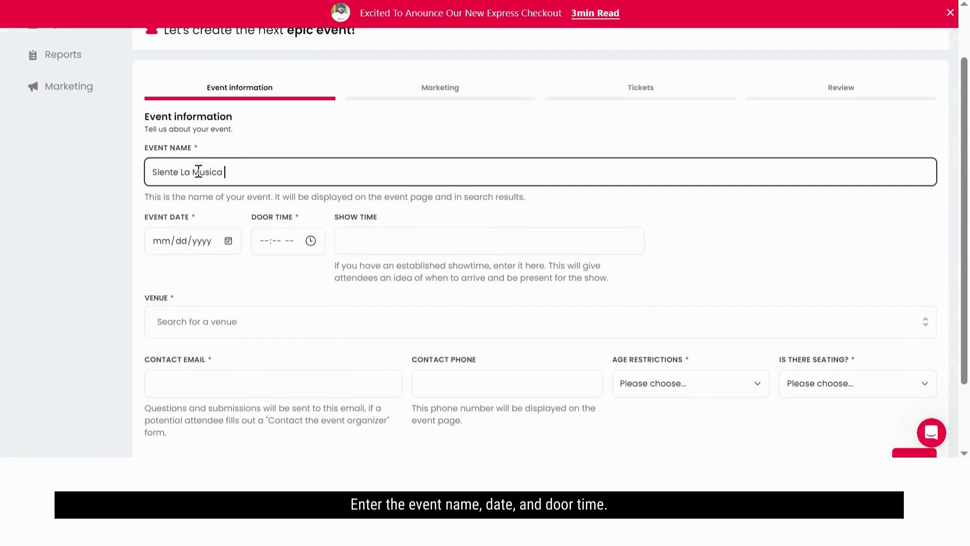
{"action": "key", "text": "BackSpace"}
{"action": "key", "text": "BackSpace"}
{"action": "type", "text": " Fest"}
{"action": "left_click", "coordinate": [169, 247]}
{"action": "type", "text": "03162024"}
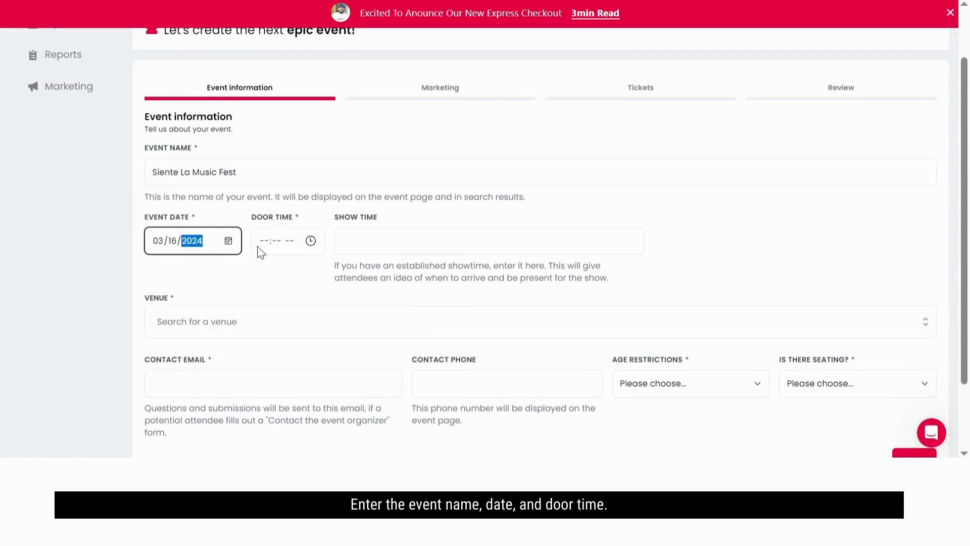
{"action": "left_click", "coordinate": [266, 247]}
{"action": "type", "text": "0600p"}
{"action": "left_click", "coordinate": [349, 245]}
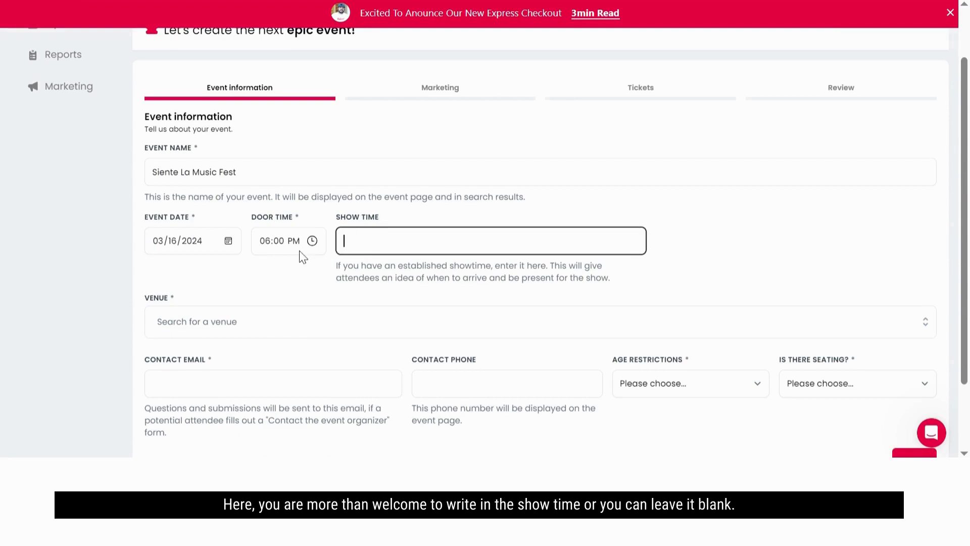
Search the venue field for 'The Howard Theat', backing out of the Create venue dialog.
{"action": "scroll", "coordinate": [299, 247], "scroll_direction": "down", "scroll_amount": 1}
{"action": "left_click", "coordinate": [251, 251]}
{"action": "type", "text": "T"}
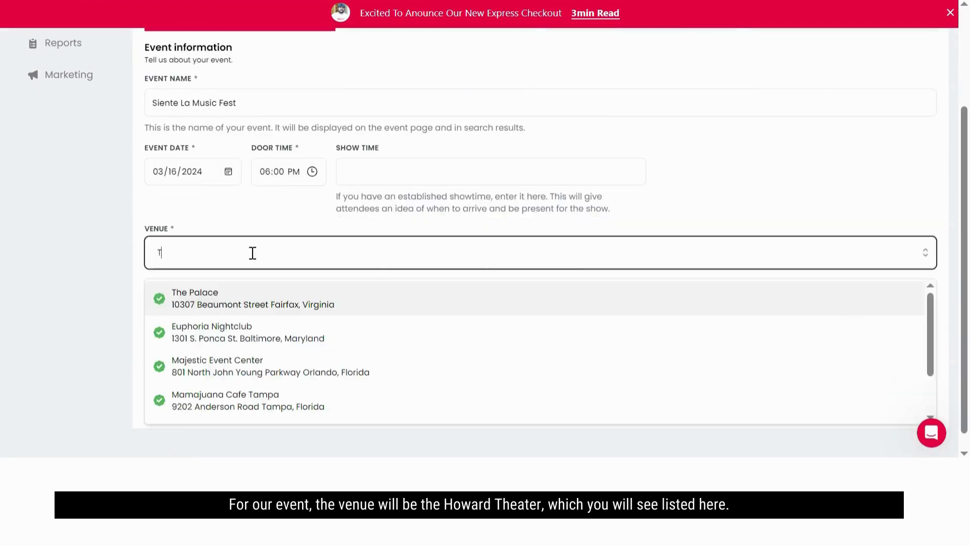
{"action": "type", "text": "he Howard"}
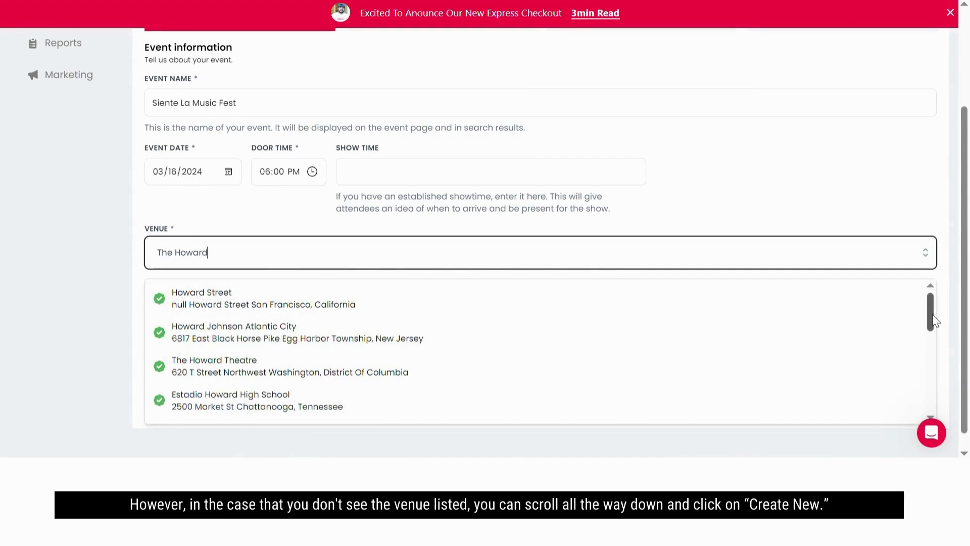
{"action": "left_click_drag", "start_coordinate": [931, 314], "coordinate": [930, 404]}
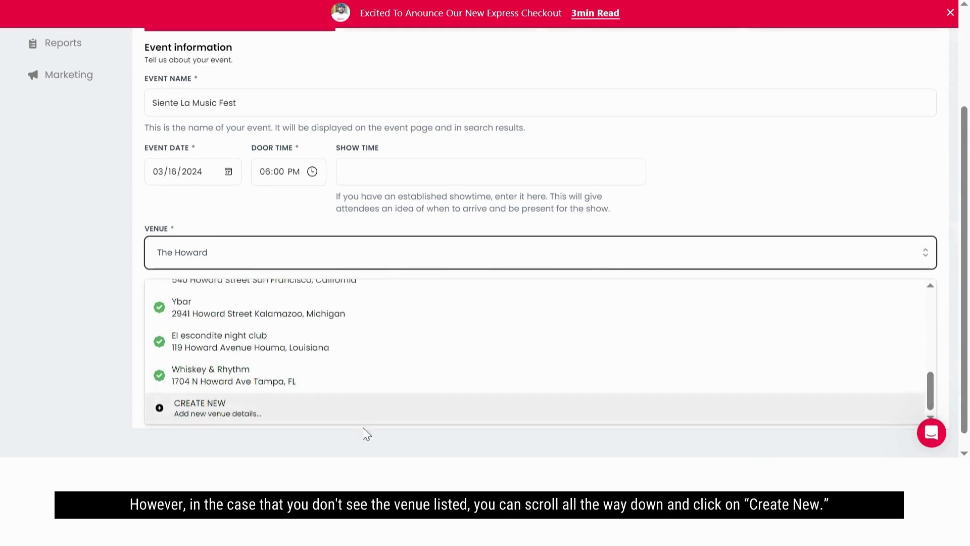
{"action": "left_click", "coordinate": [209, 412]}
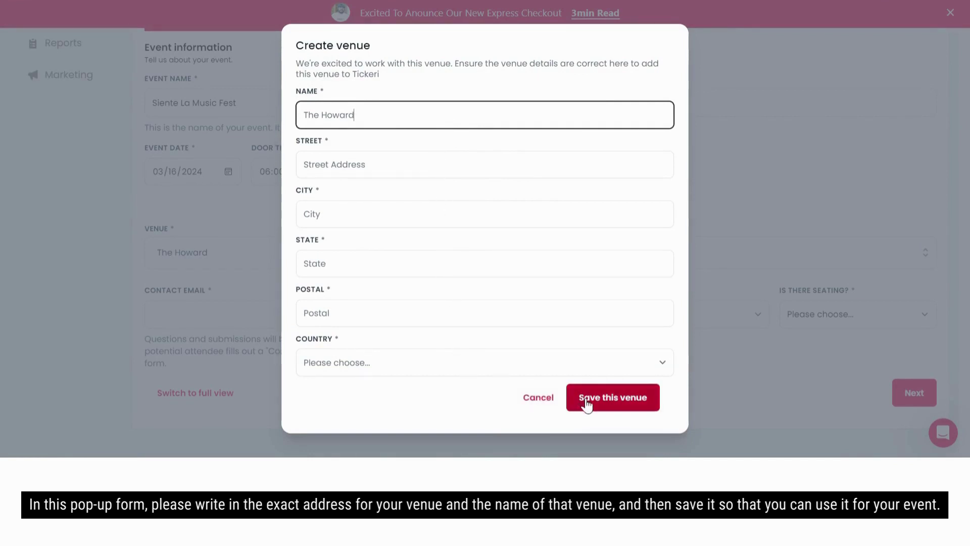
{"action": "left_click", "coordinate": [532, 404]}
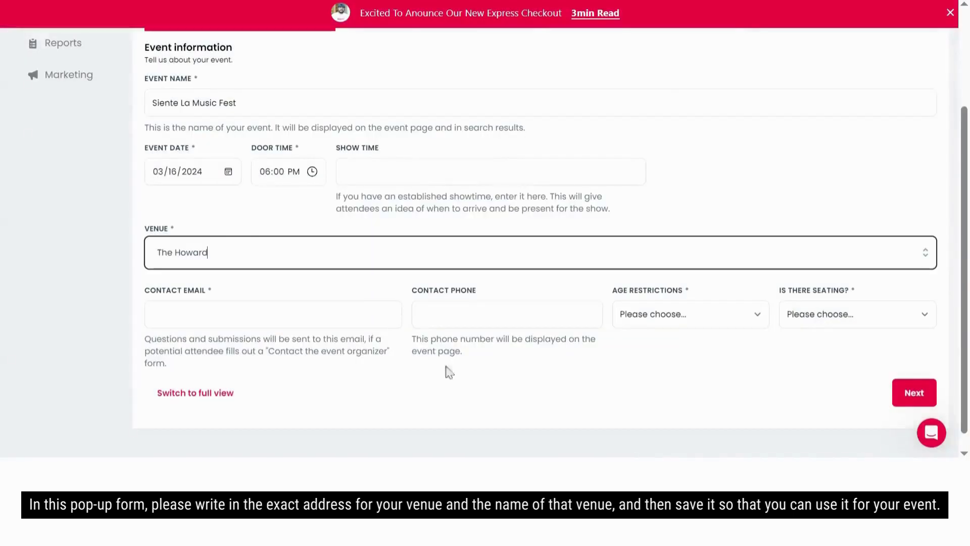
{"action": "type", "text": "Theat"}
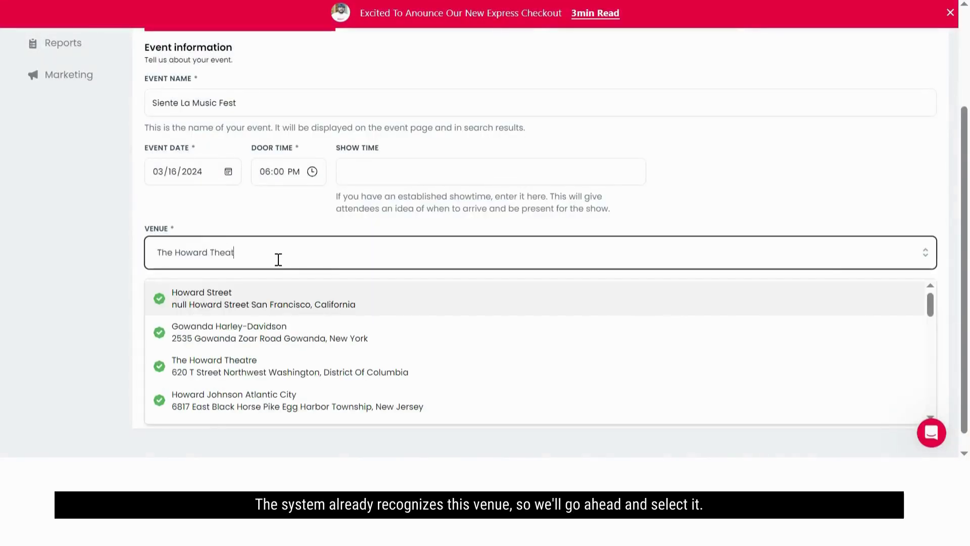
Choose The Howard Theatre as venue and autofill the contact email and phone.
{"action": "left_click", "coordinate": [363, 363]}
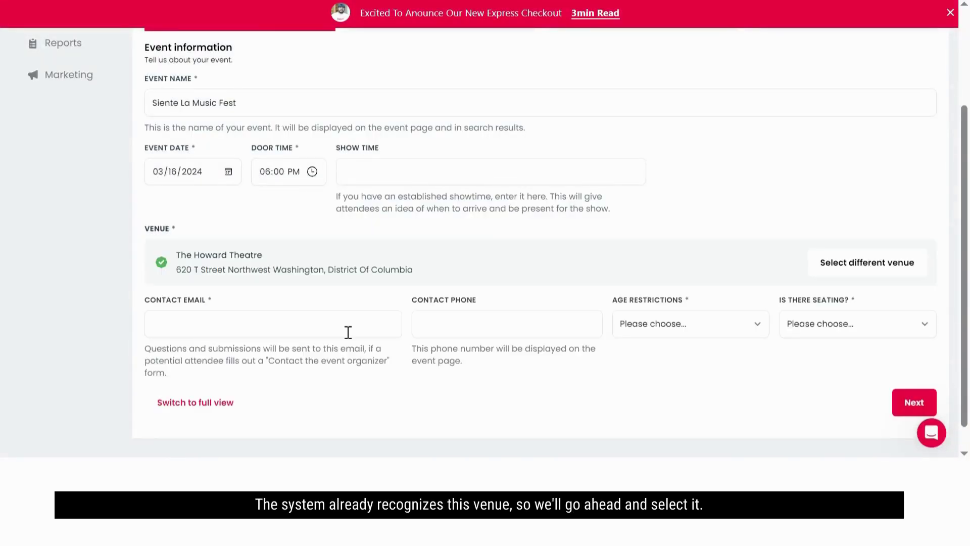
{"action": "left_click", "coordinate": [350, 321]}
{"action": "type", "text": "eve"}
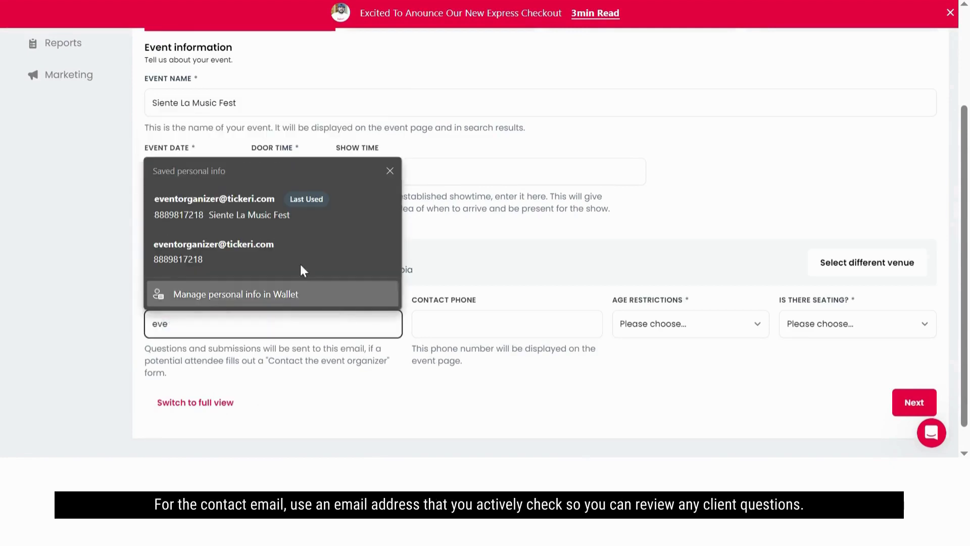
{"action": "left_click", "coordinate": [251, 210]}
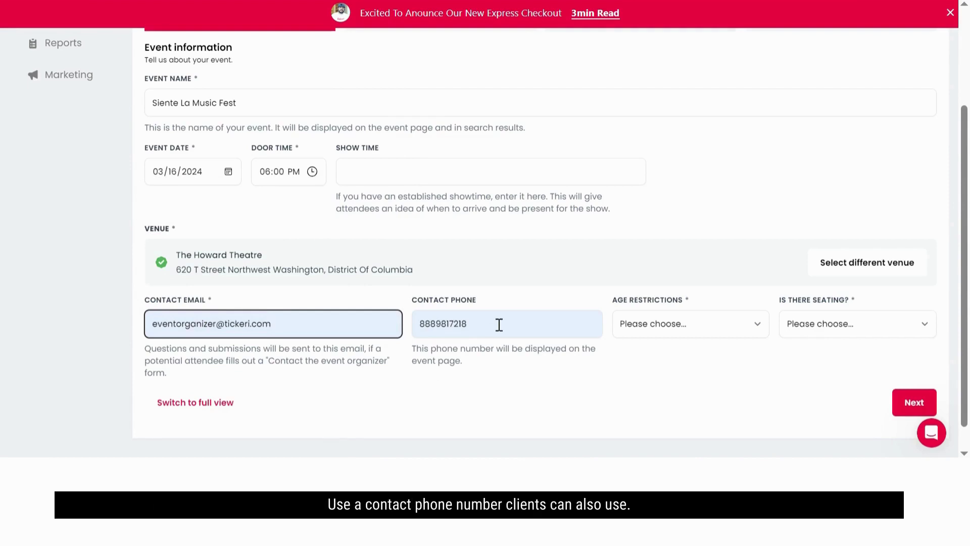
Set the age restriction to 18+ and seating to 'Yes, seating available'.
{"action": "left_click", "coordinate": [640, 327]}
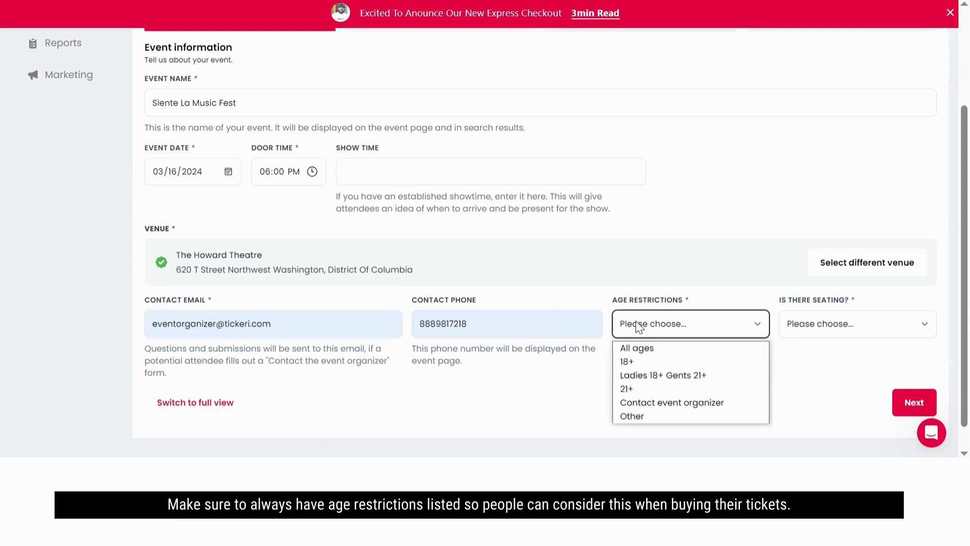
{"action": "left_click", "coordinate": [659, 360]}
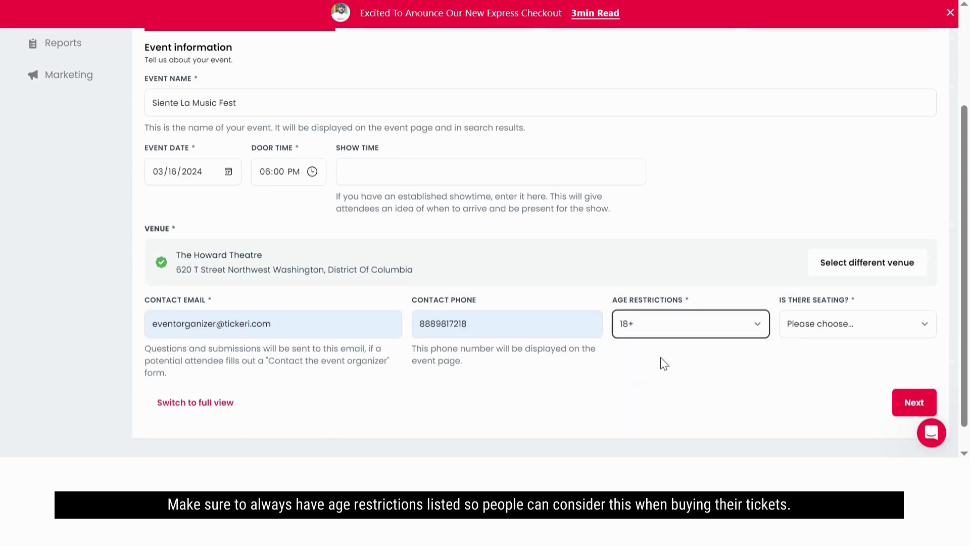
{"action": "left_click", "coordinate": [829, 327]}
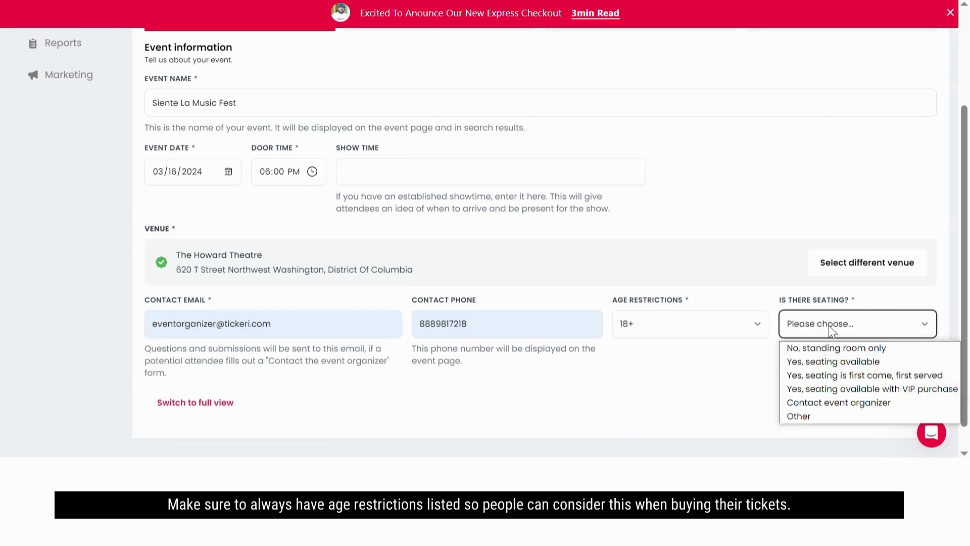
{"action": "left_click", "coordinate": [833, 362]}
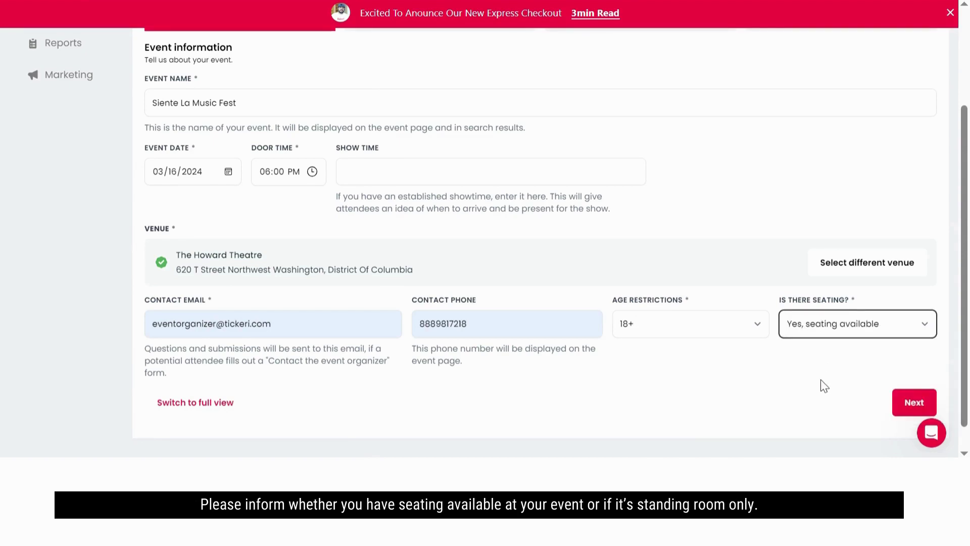
On the Marketing step, set event type to Festival and genre to Salsa.
{"action": "left_click", "coordinate": [908, 412]}
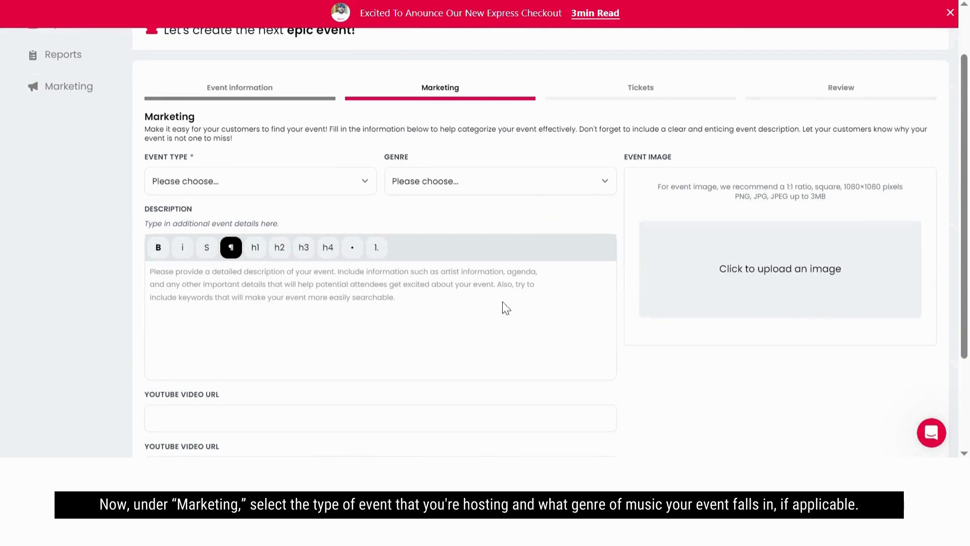
{"action": "left_click", "coordinate": [326, 193]}
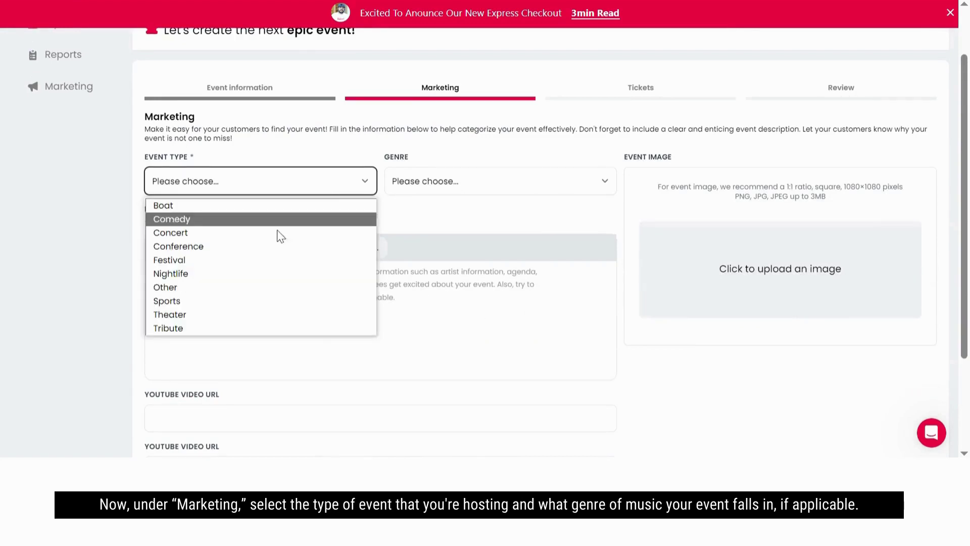
{"action": "left_click", "coordinate": [242, 259]}
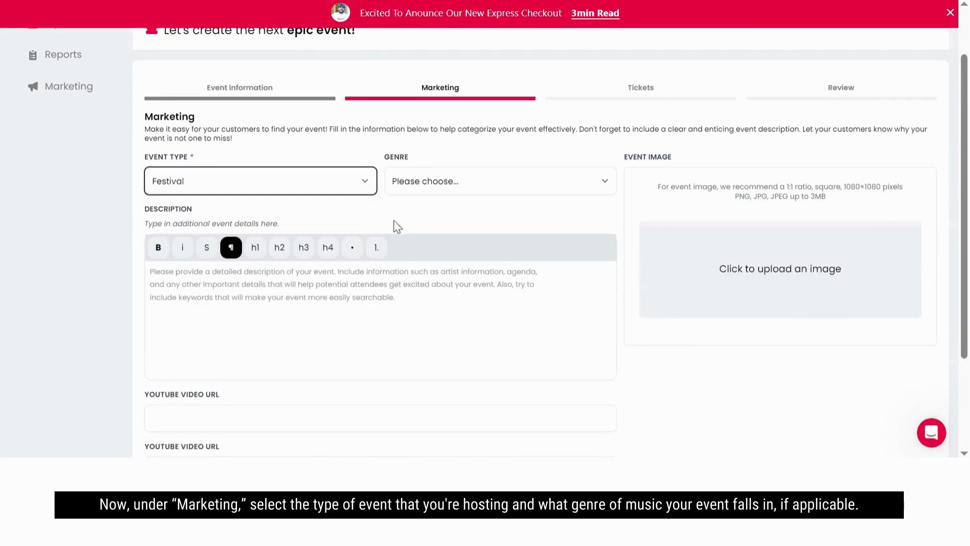
{"action": "left_click", "coordinate": [489, 189]}
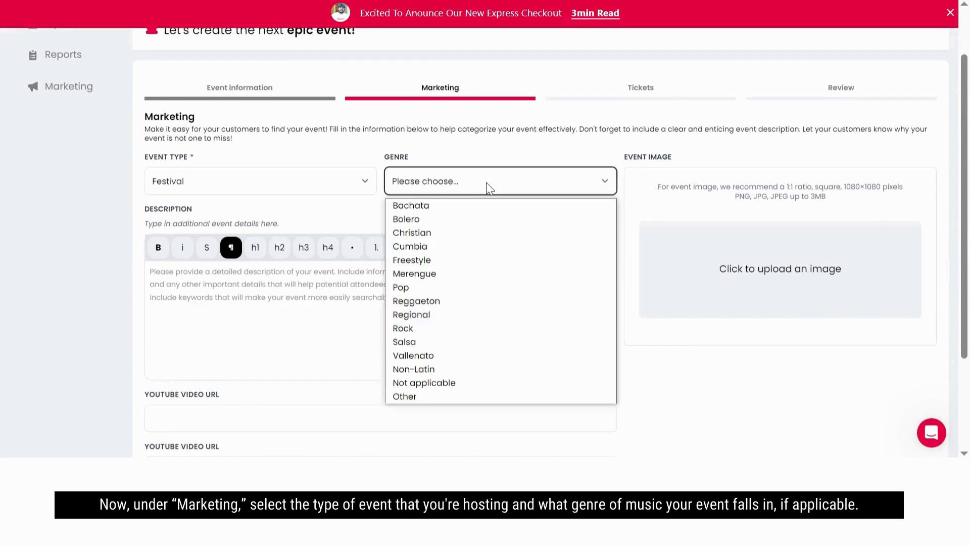
{"action": "left_click", "coordinate": [408, 343]}
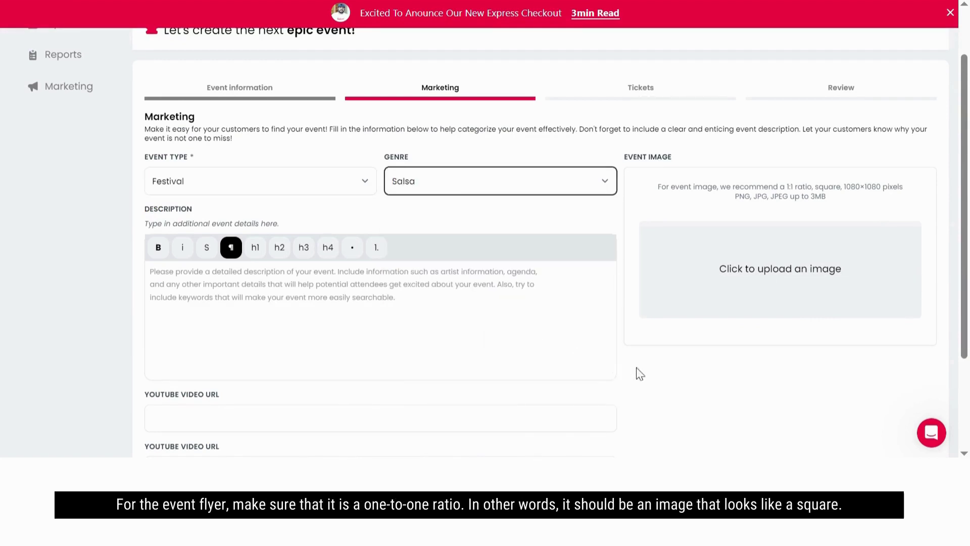
Upload the flyer-test (1) image as the event image.
{"action": "left_click", "coordinate": [767, 276]}
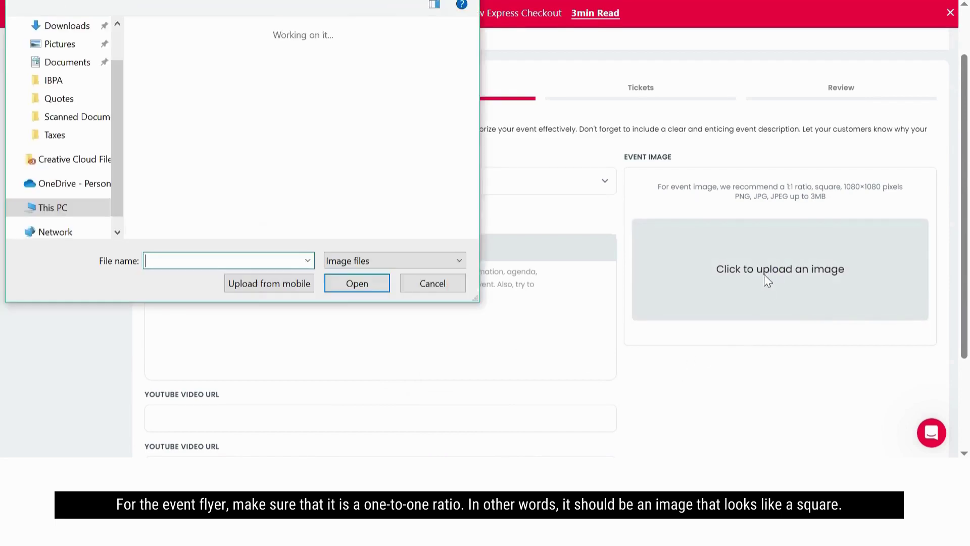
{"action": "left_click", "coordinate": [165, 63]}
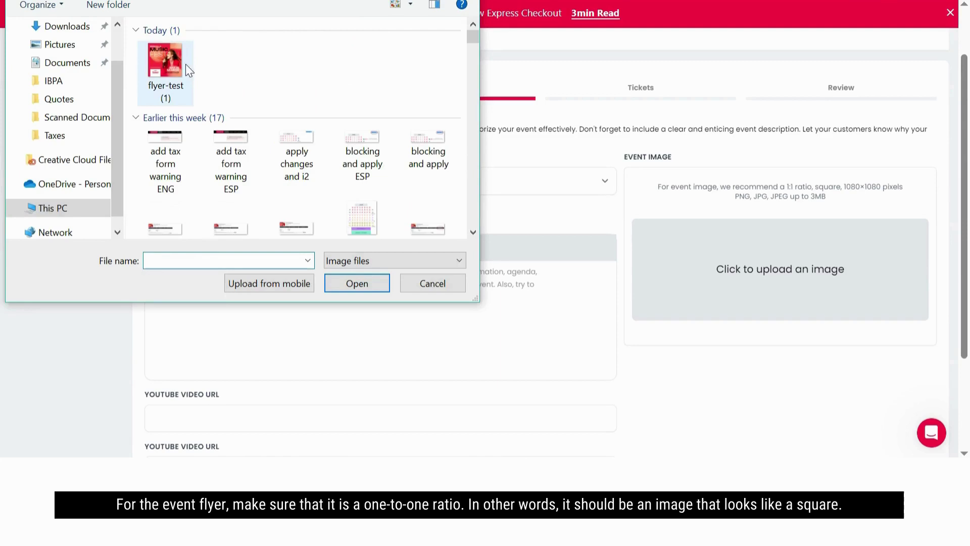
{"action": "left_click", "coordinate": [346, 284]}
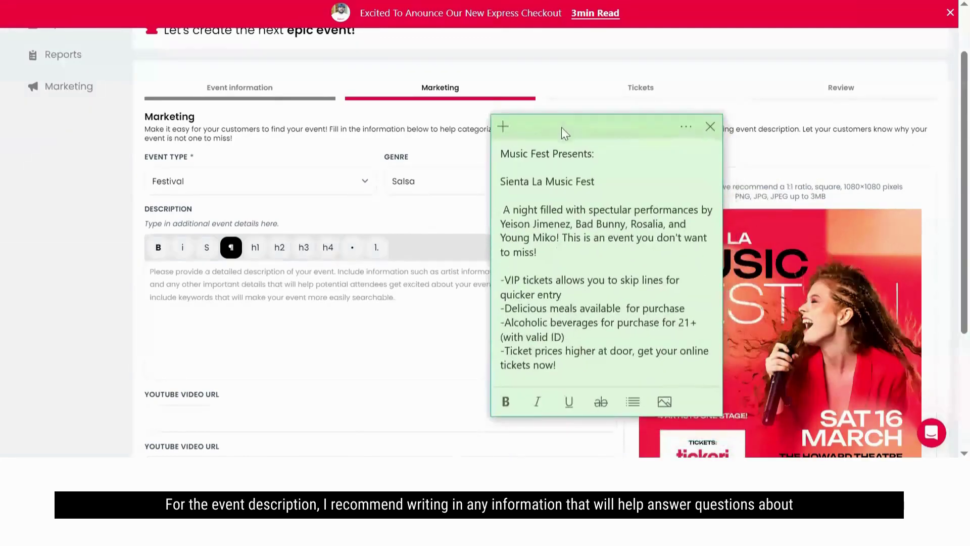
Paste the Music Fest text from Sticky Notes into the event description.
{"action": "left_click_drag", "start_coordinate": [564, 368], "coordinate": [500, 152]}
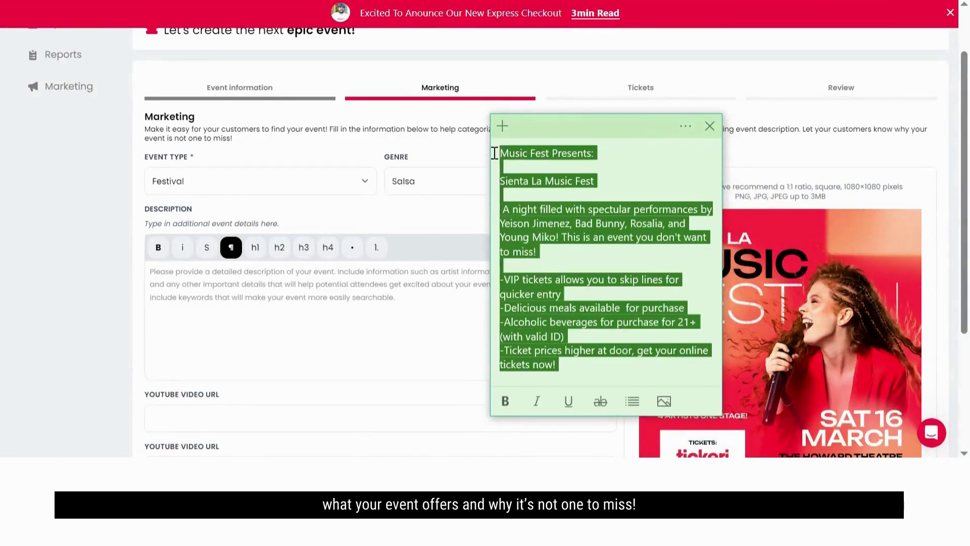
{"action": "right_click", "coordinate": [513, 155]}
{"action": "left_click", "coordinate": [559, 169]}
{"action": "left_click", "coordinate": [331, 286]}
{"action": "key", "text": "ctrl+v"}
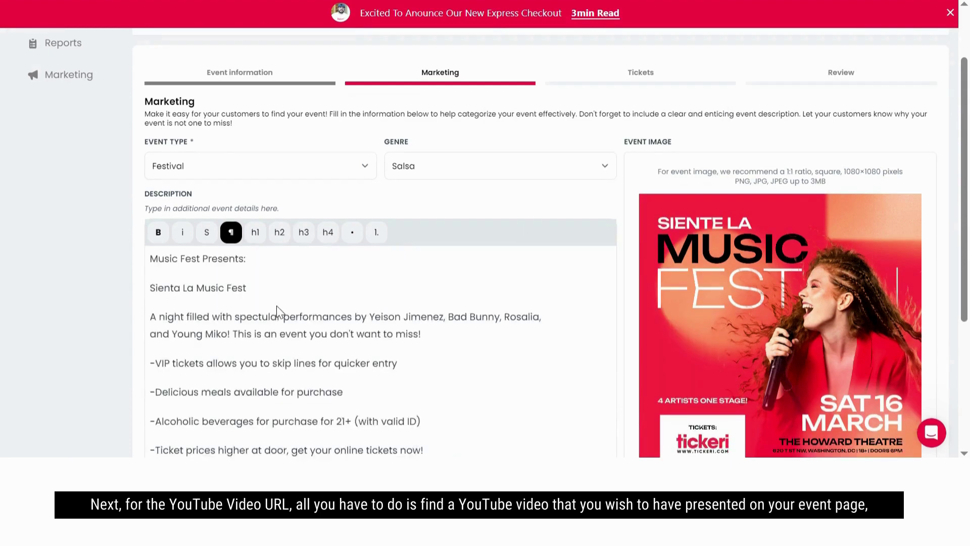
Copy a YouTube video's share link for the YouTube URL fields.
{"action": "scroll", "coordinate": [446, 233], "scroll_direction": "down", "scroll_amount": 3}
{"action": "scroll", "coordinate": [447, 229], "scroll_direction": "down", "scroll_amount": 2}
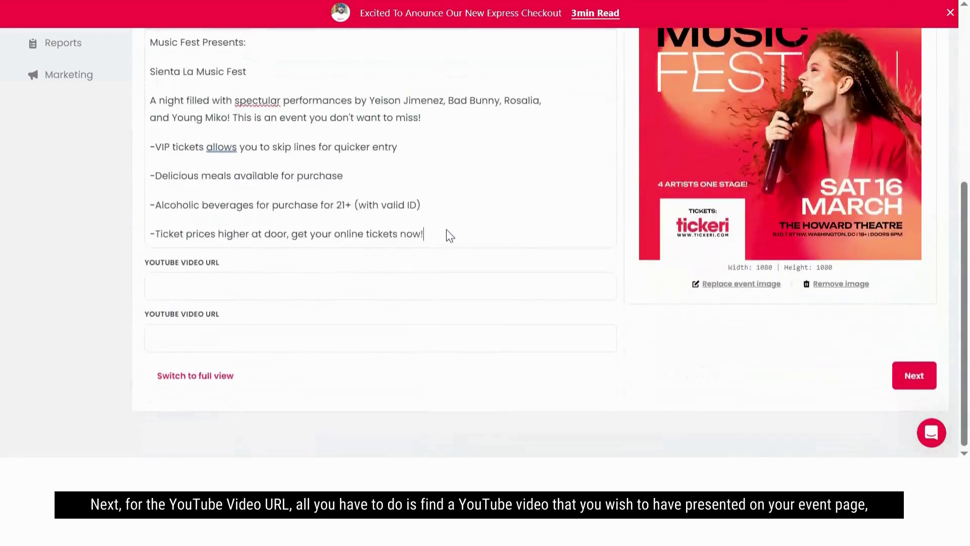
{"action": "left_click", "coordinate": [299, 289]}
{"action": "left_click", "coordinate": [481, 318]}
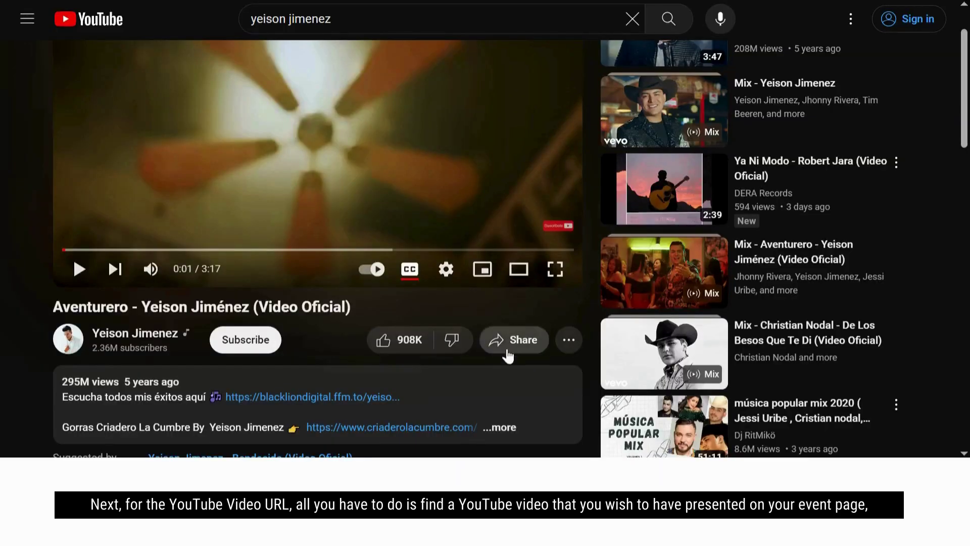
{"action": "left_click", "coordinate": [508, 344]}
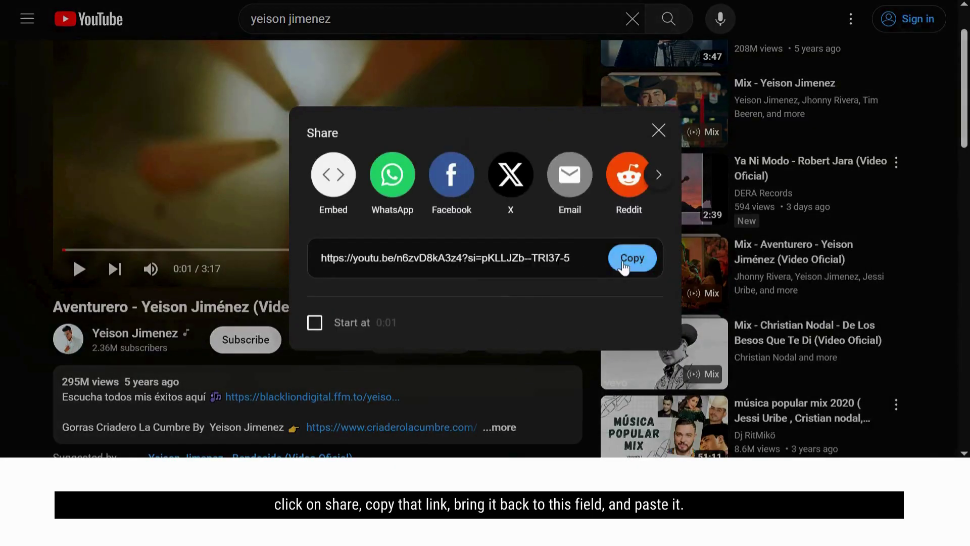
{"action": "left_click", "coordinate": [630, 259]}
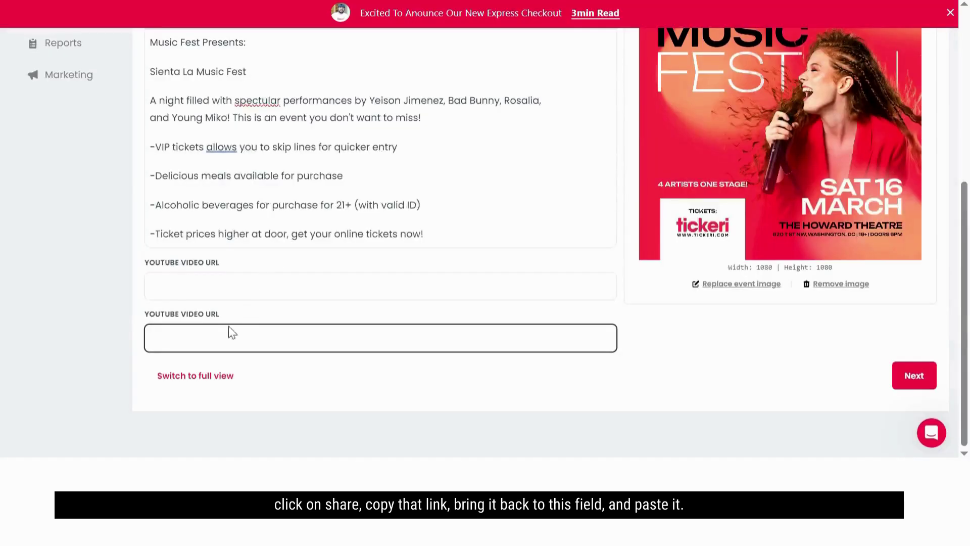
Paste the copied youtu.be links into the first and second YouTube Video URL fields.
{"action": "right_click", "coordinate": [239, 285]}
{"action": "left_click", "coordinate": [295, 140]}
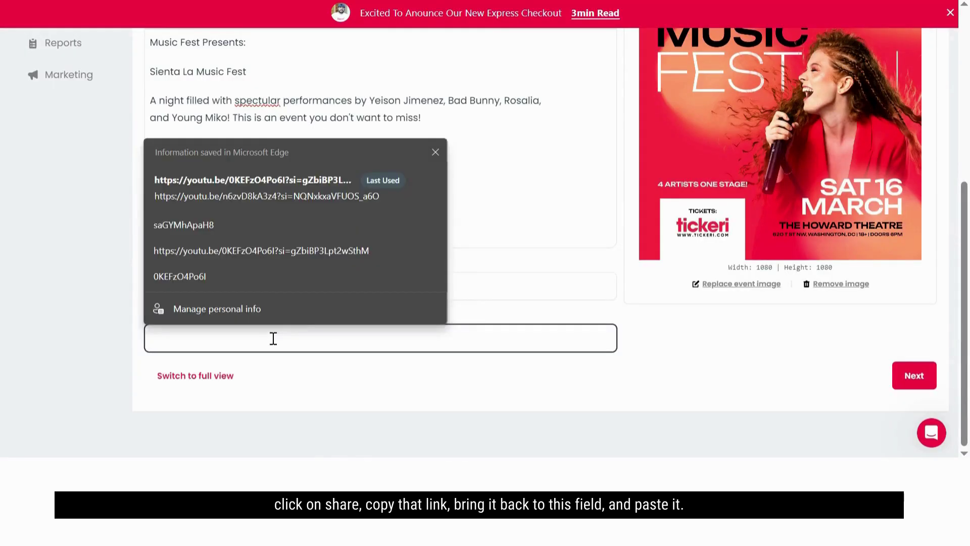
{"action": "right_click", "coordinate": [273, 338]}
{"action": "left_click", "coordinate": [314, 193]}
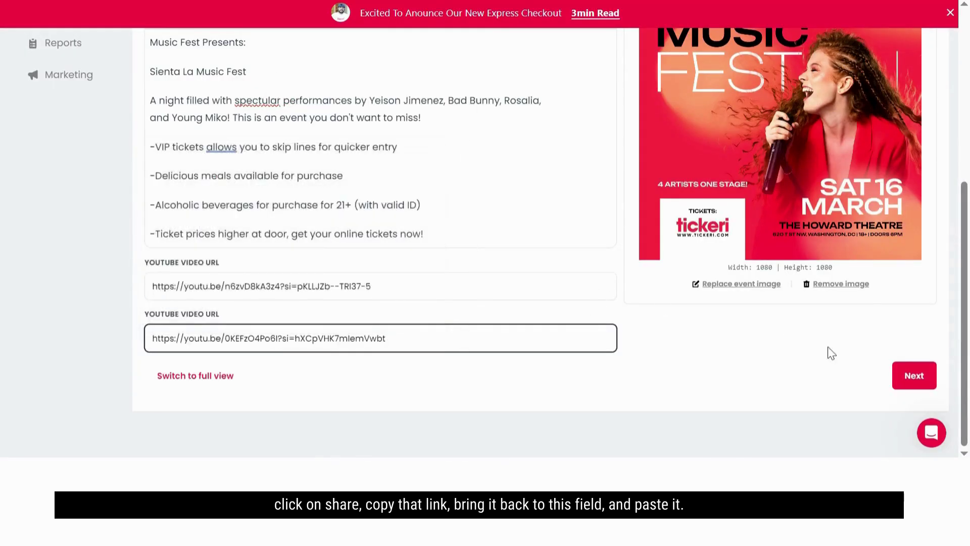
On the Tickets step, create a General ticket at $40 with capacity 200.
{"action": "left_click", "coordinate": [902, 387]}
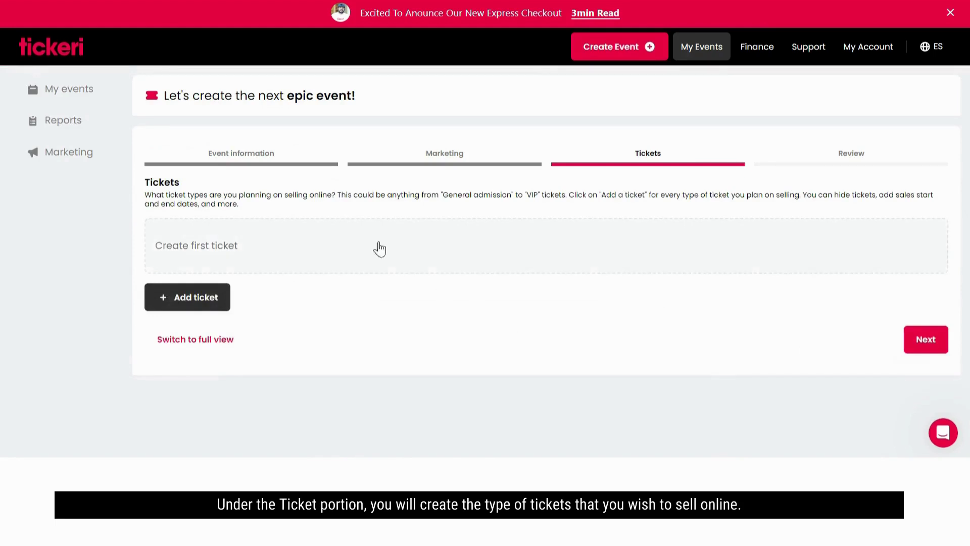
{"action": "left_click", "coordinate": [341, 245]}
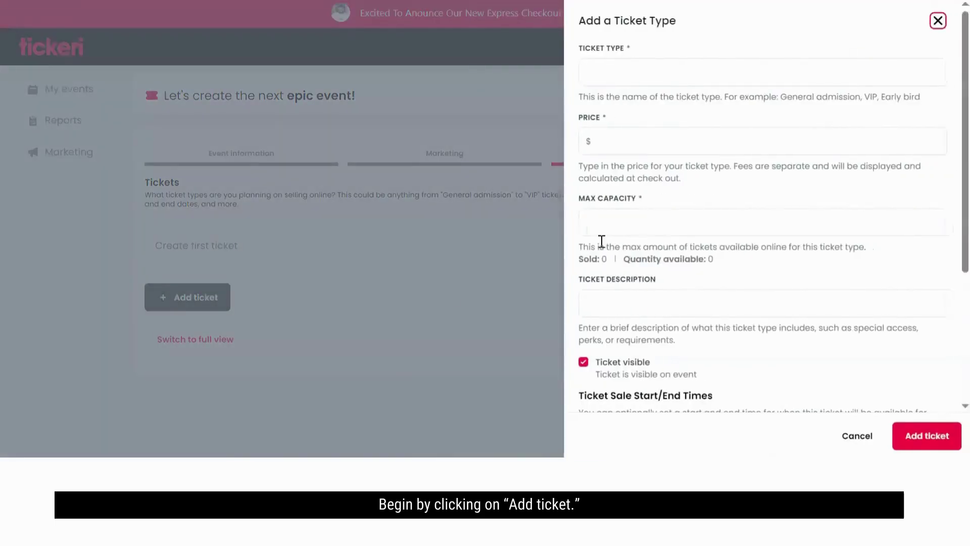
{"action": "left_click", "coordinate": [620, 73]}
{"action": "type", "text": "General"}
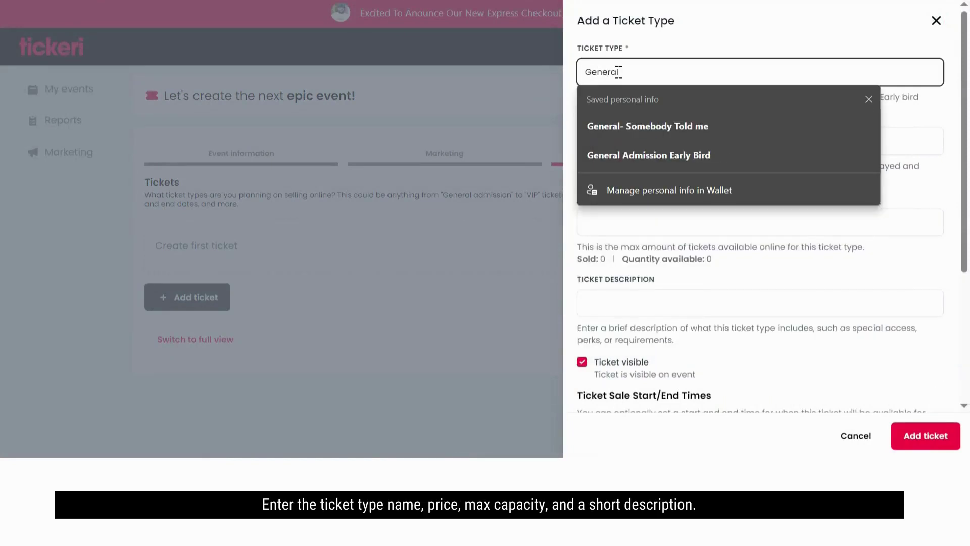
{"action": "left_click", "coordinate": [639, 146]}
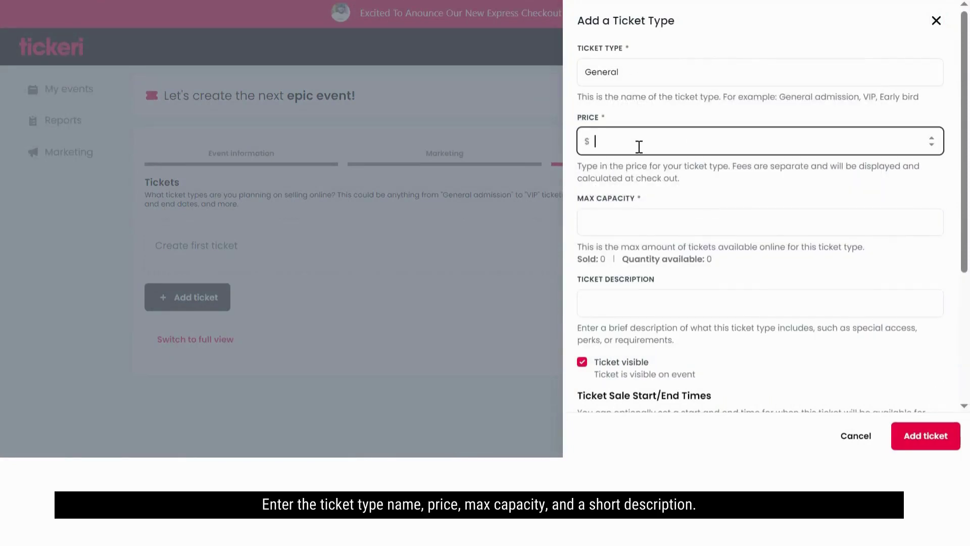
{"action": "left_click", "coordinate": [641, 230]}
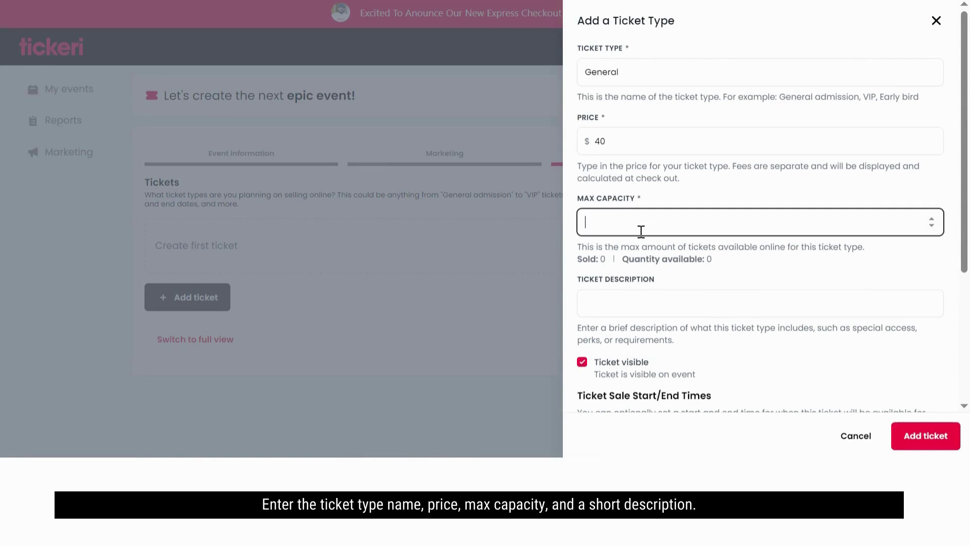
{"action": "type", "text": "200"}
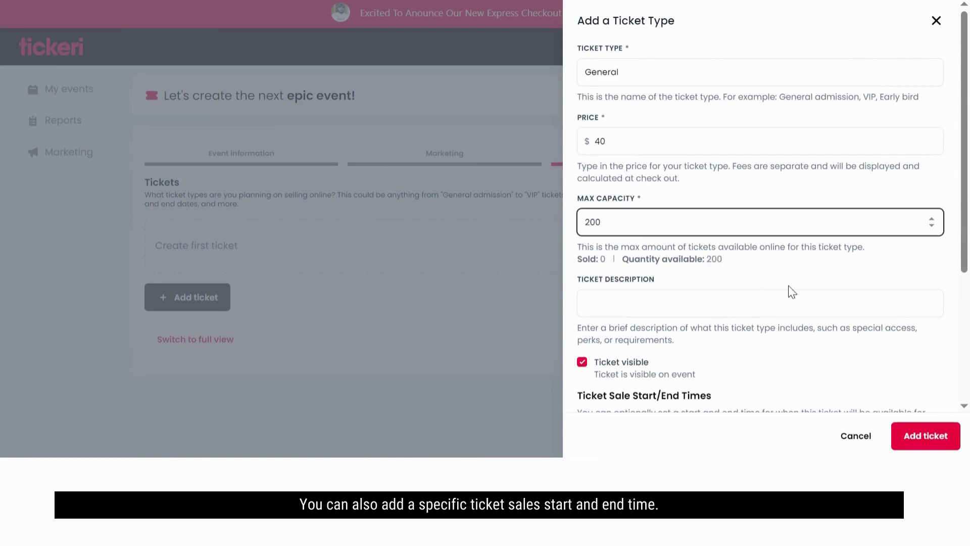
End General ticket sales on 03/16/2024 at 07:00 PM and save the ticket.
{"action": "scroll", "coordinate": [794, 285], "scroll_direction": "down", "scroll_amount": 4}
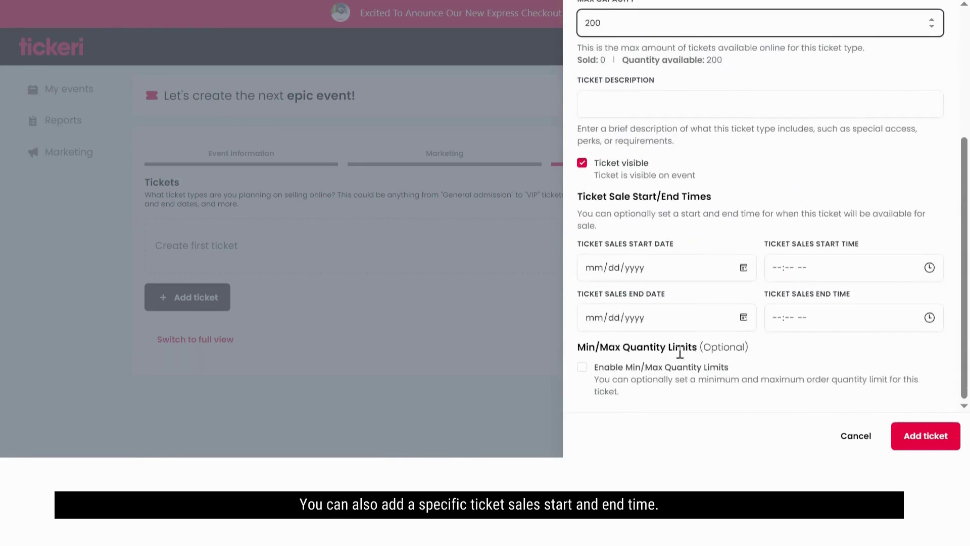
{"action": "left_click", "coordinate": [590, 320]}
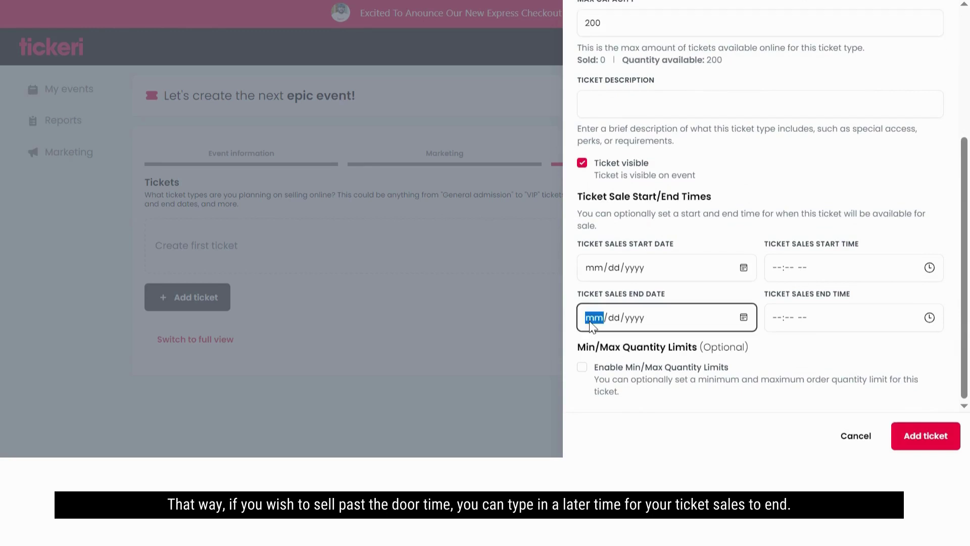
{"action": "type", "text": "03/16/2024"}
{"action": "left_click", "coordinate": [779, 318]}
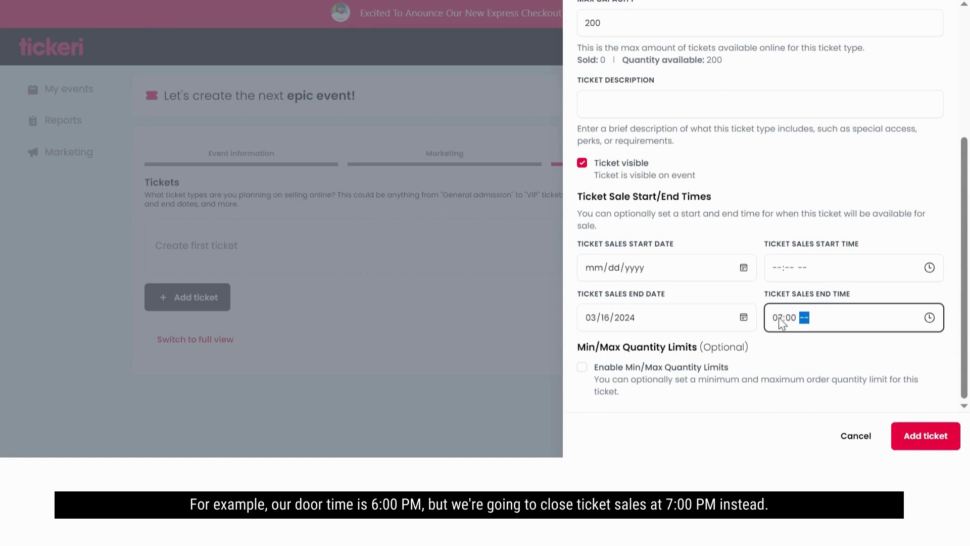
{"action": "left_click", "coordinate": [772, 365]}
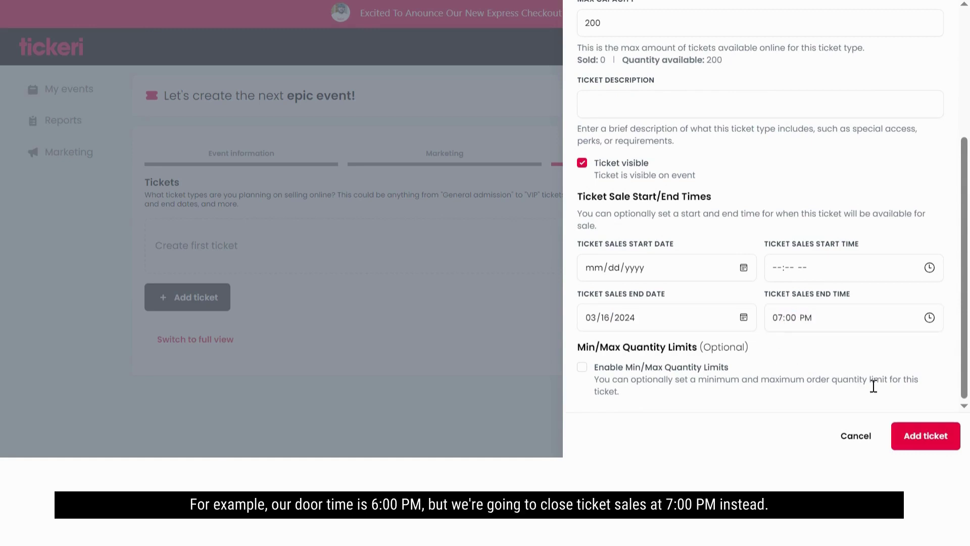
{"action": "left_click", "coordinate": [926, 436]}
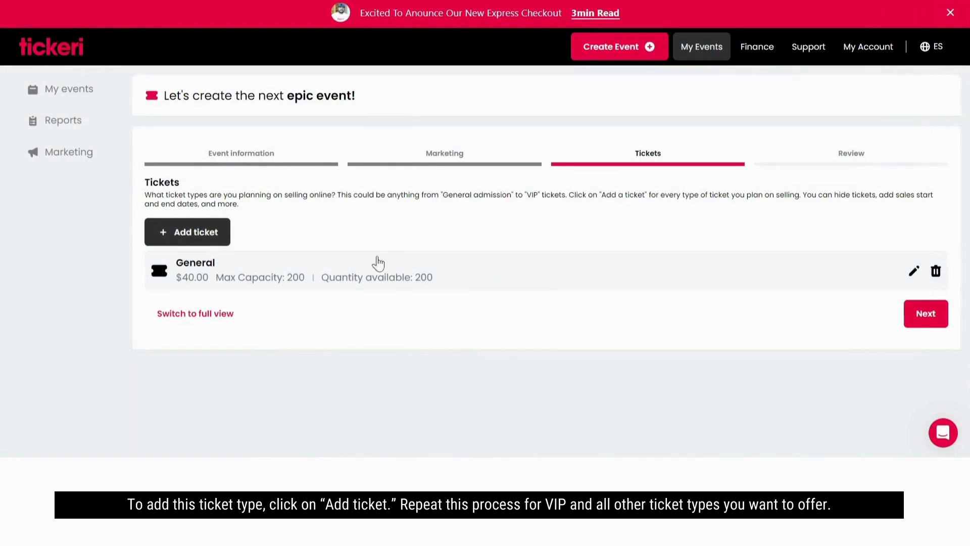
Create a VIP ticket at $80 with capacity 100.
{"action": "left_click", "coordinate": [208, 237]}
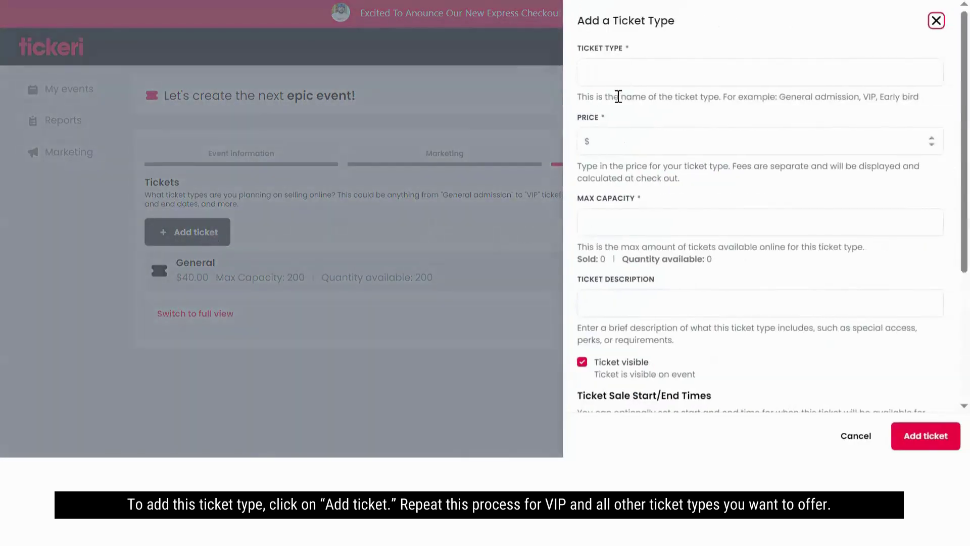
{"action": "left_click", "coordinate": [627, 70]}
{"action": "type", "text": "VIP"}
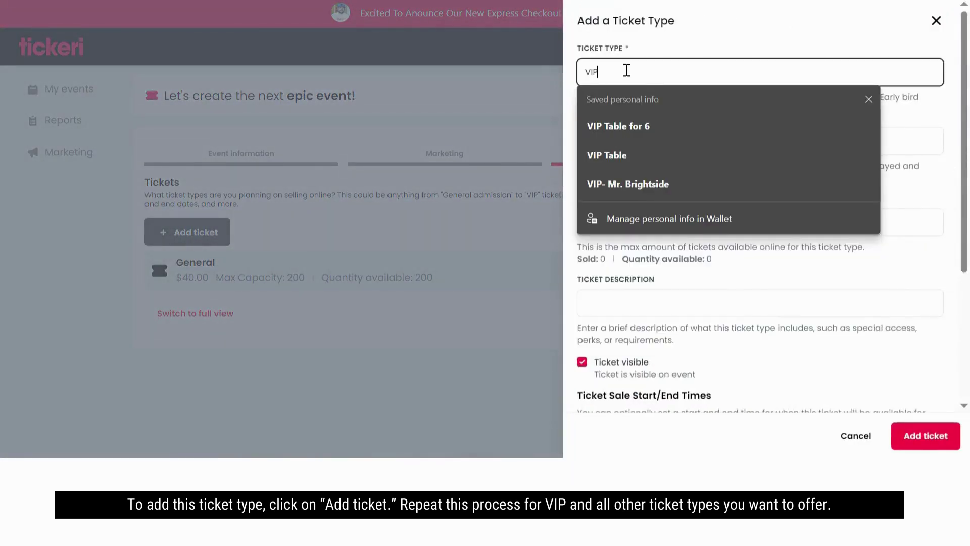
{"action": "left_click", "coordinate": [832, 13]}
{"action": "left_click", "coordinate": [628, 144]}
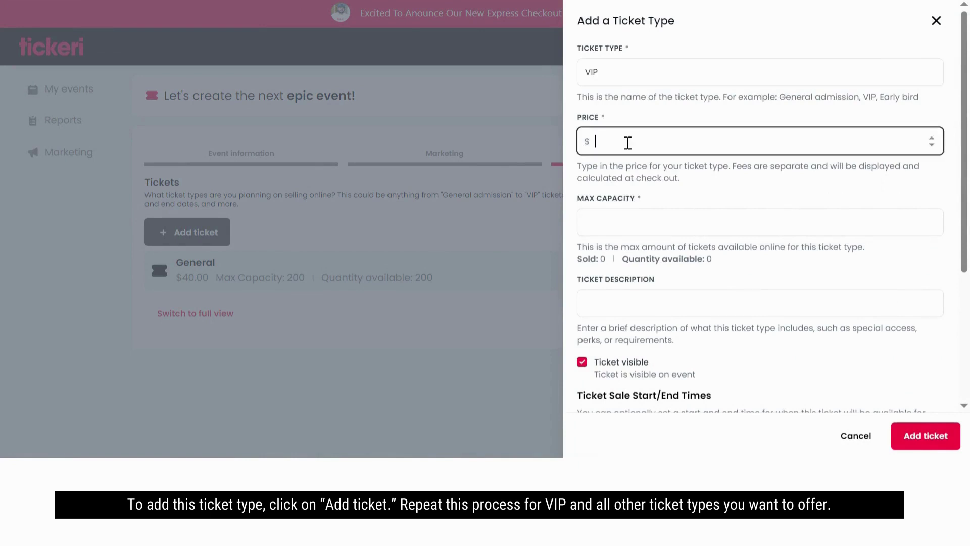
{"action": "left_click", "coordinate": [624, 217]}
{"action": "type", "text": "100"}
End VIP ticket sales on 03/16/2024 at 07:00 PM and save the ticket.
{"action": "scroll", "coordinate": [767, 288], "scroll_direction": "down", "scroll_amount": 4}
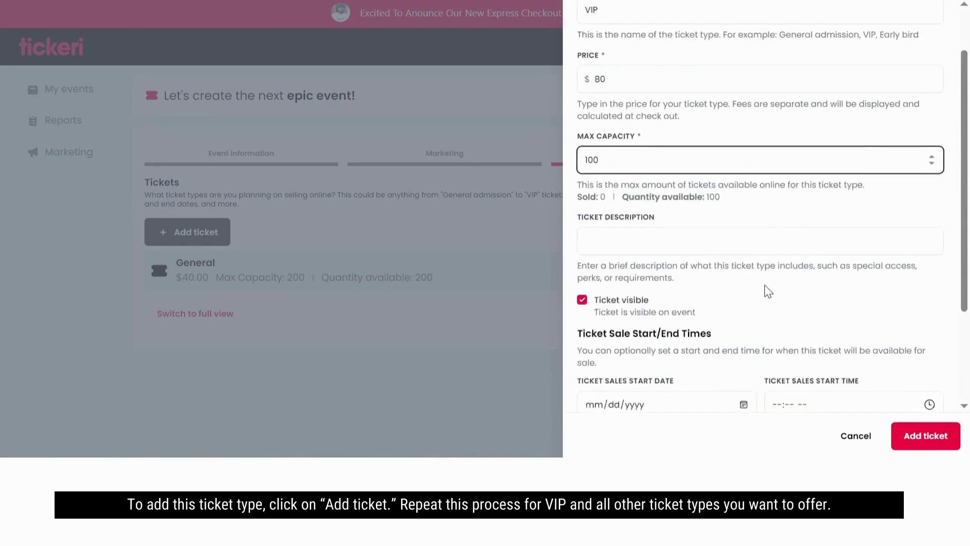
{"action": "left_click", "coordinate": [590, 319]}
{"action": "type", "text": "03162024"}
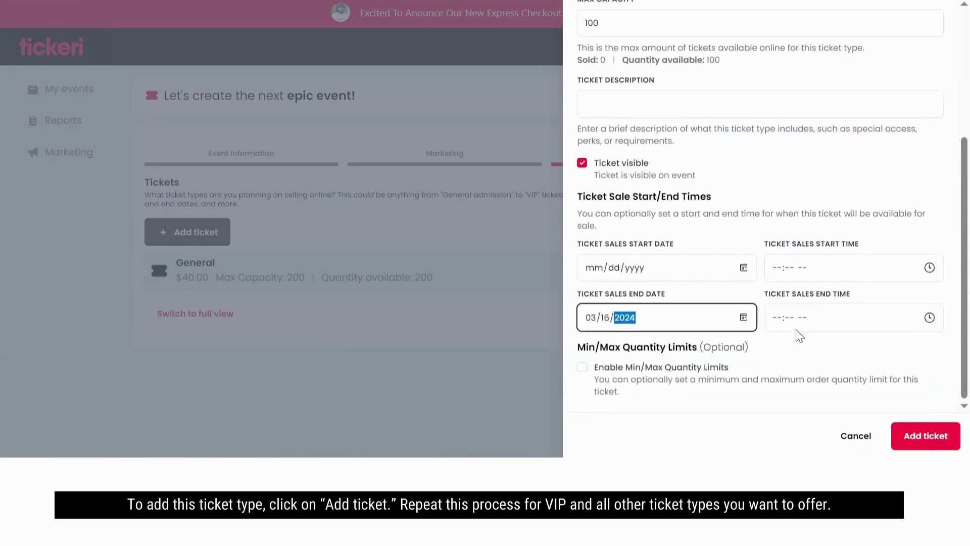
{"action": "left_click", "coordinate": [778, 318]}
{"action": "type", "text": "0700"}
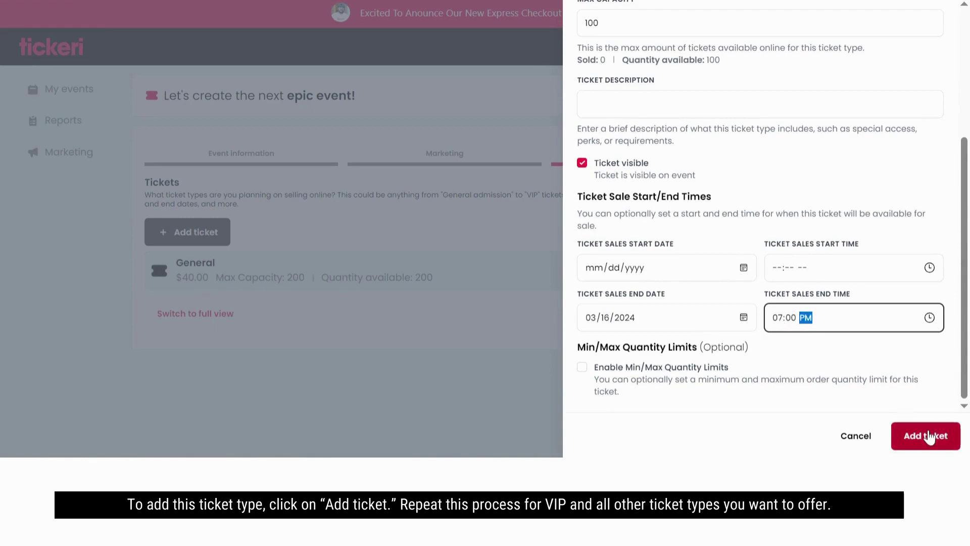
{"action": "left_click", "coordinate": [930, 437]}
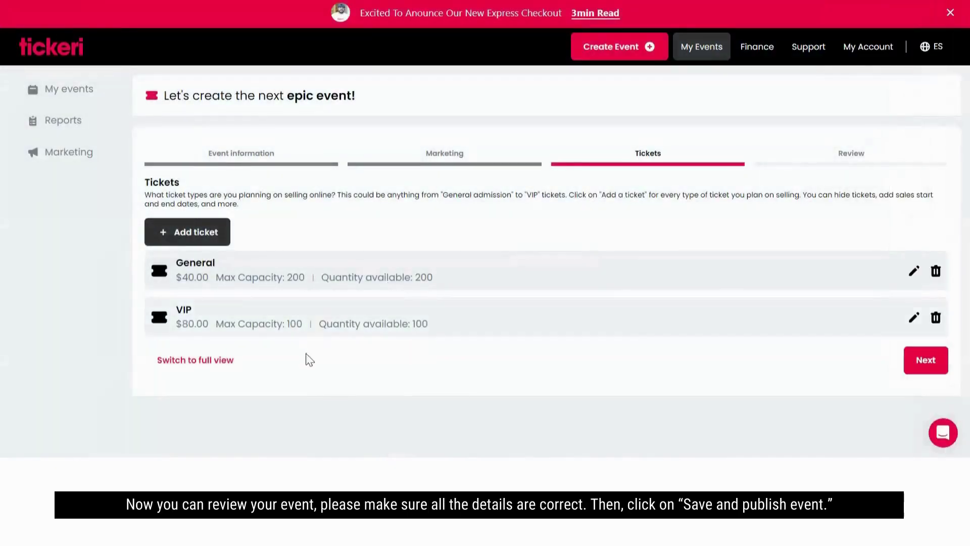
Review the event summary down to the General $40.00/200 and VIP $80.00/100 tickets.
{"action": "left_click", "coordinate": [916, 368]}
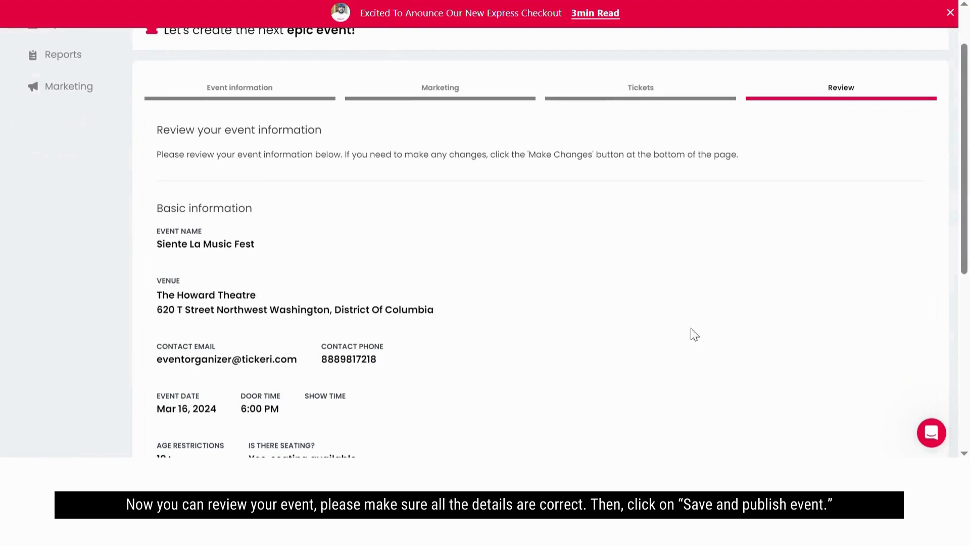
{"action": "scroll", "coordinate": [530, 267], "scroll_direction": "down", "scroll_amount": 3}
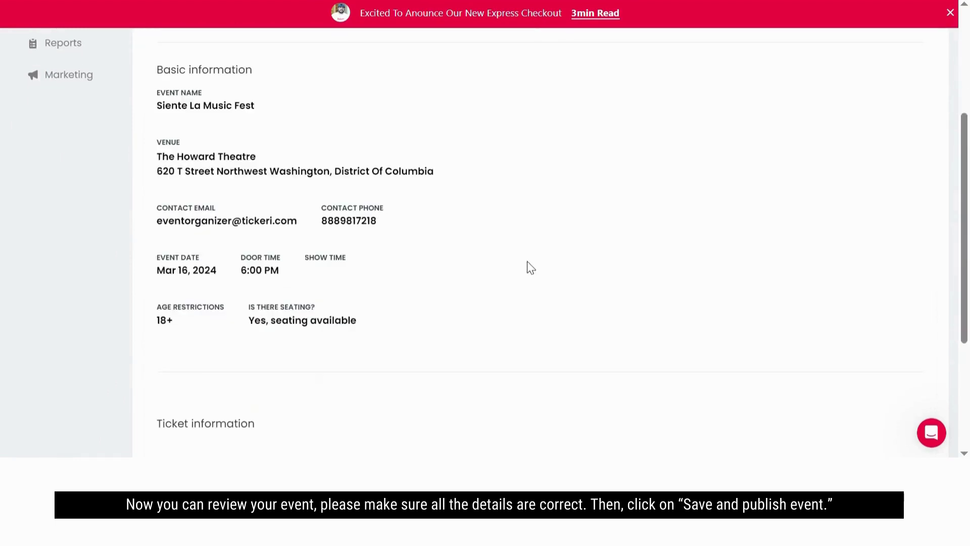
{"action": "scroll", "coordinate": [530, 268], "scroll_direction": "down", "scroll_amount": 2}
{"action": "scroll", "coordinate": [531, 268], "scroll_direction": "down", "scroll_amount": 3}
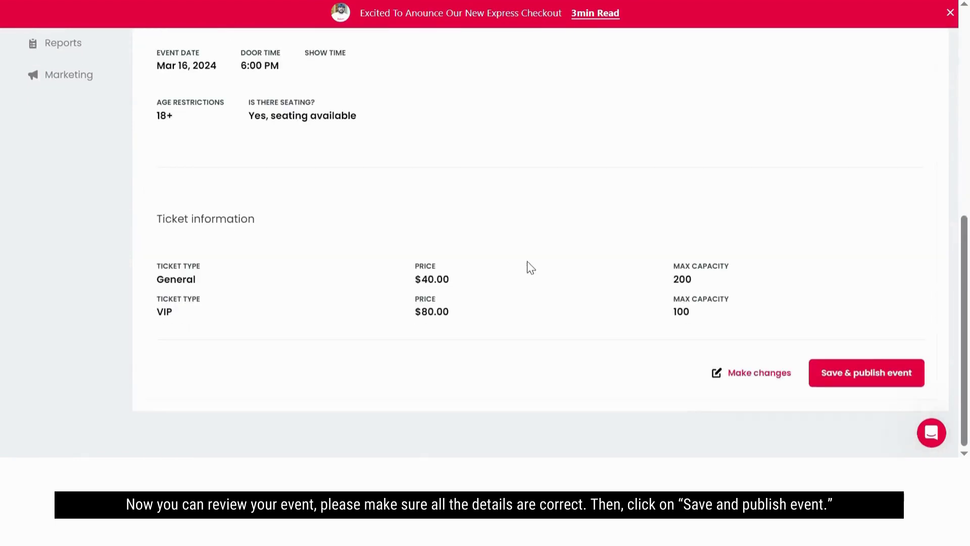
Save and publish Siente La Music Fest, listed for March 16 at The Howard Theatre from $40.00.
{"action": "left_click", "coordinate": [858, 385]}
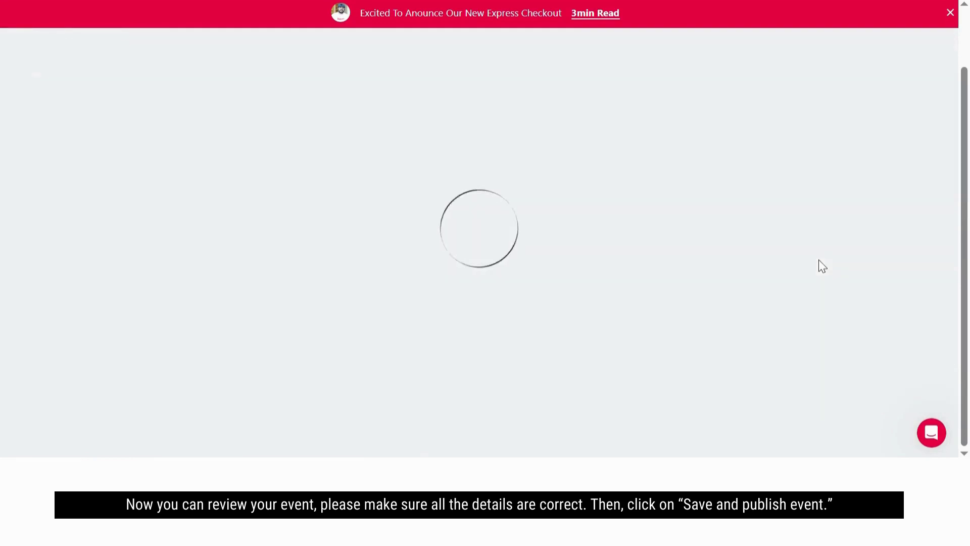